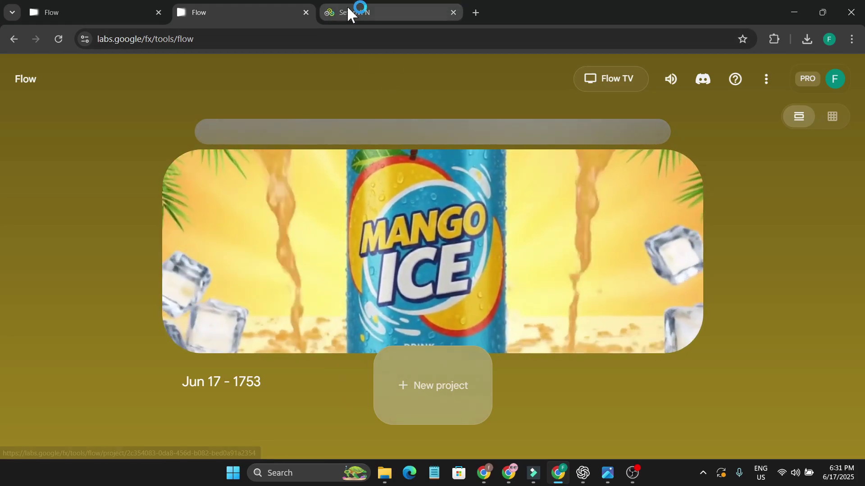
- Confirm the SetupVPN connection is active and return to the Flow project list
left_click(348, 8)
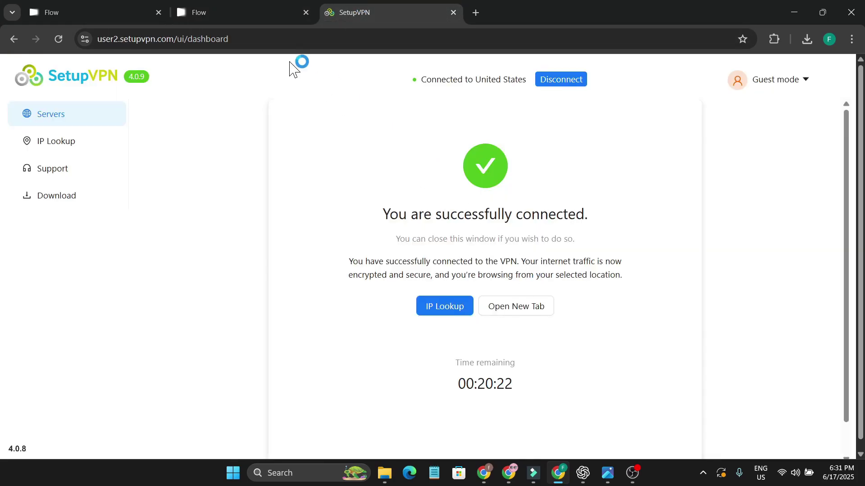
left_click(291, 12)
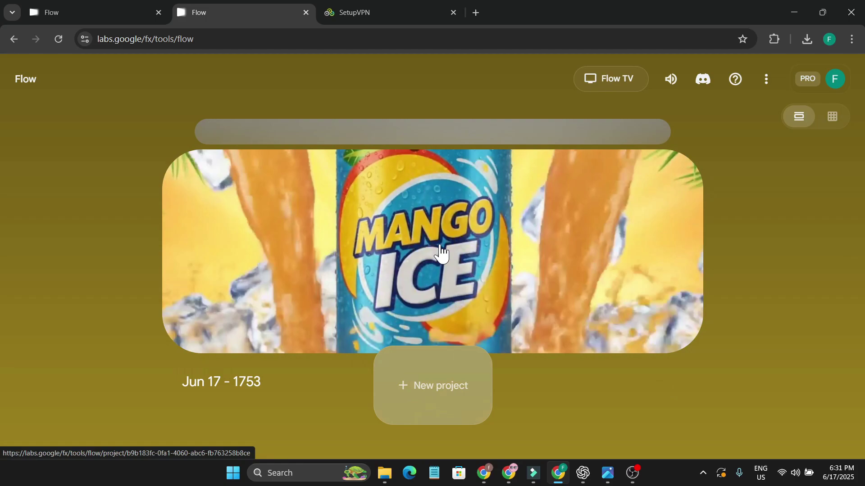
- Open the Jun 17 - 1753 project, expand its mango can prompt, and preview image (72).png
left_click(439, 250)
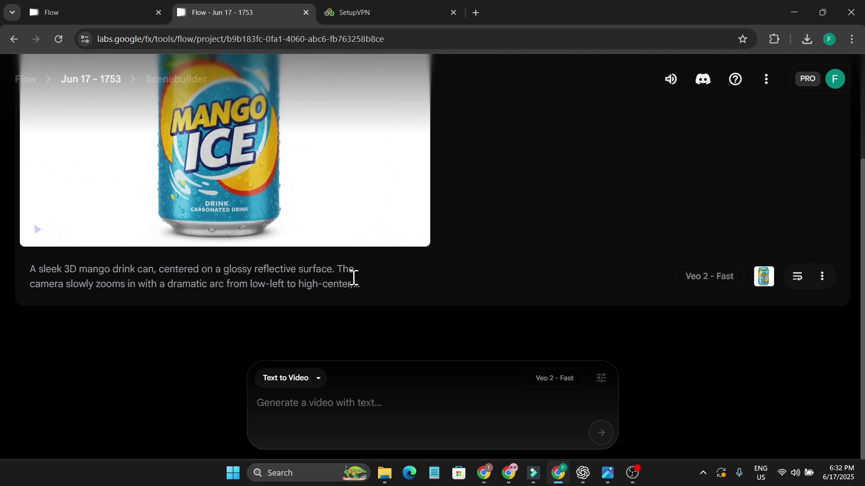
left_click(353, 277)
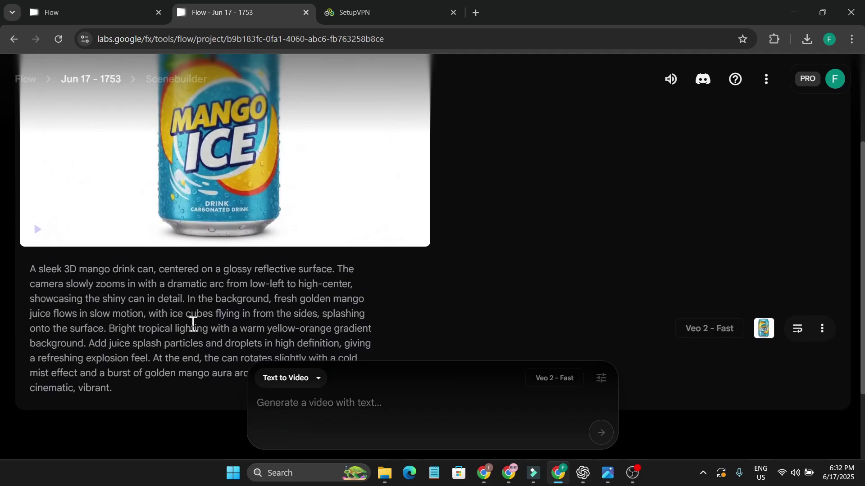
key("alt+Tab")
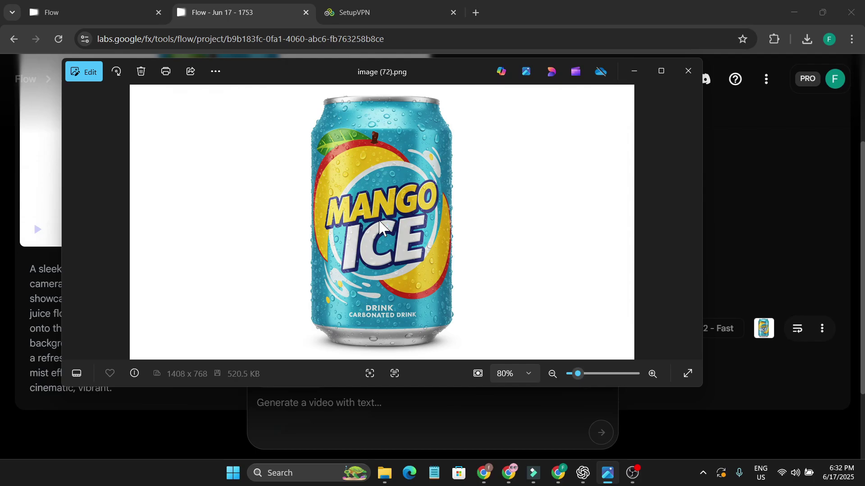
key("alt+Tab")
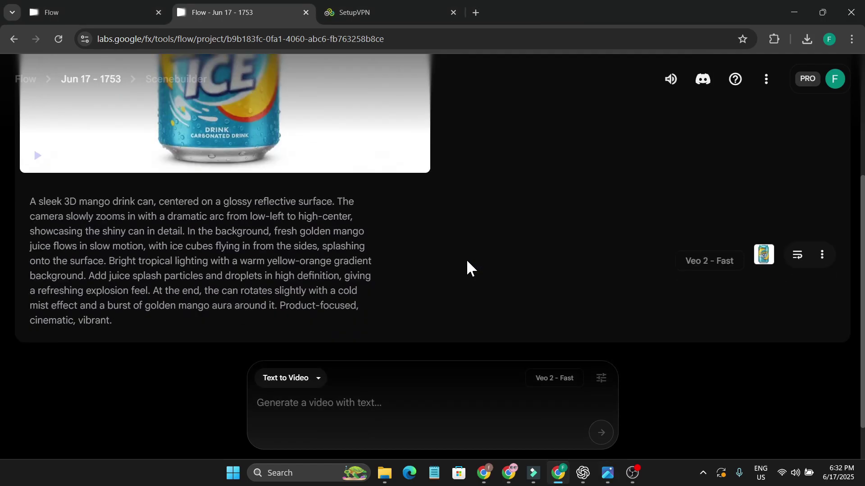
scroll(467, 259, "down", 2)
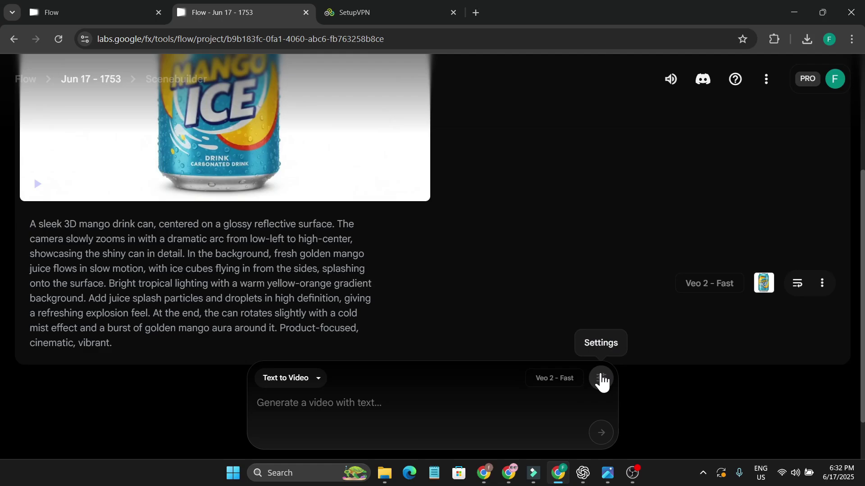
- Choose Veo 3 - Quality as the video model in the generation settings
left_click(601, 379)
left_click(529, 319)
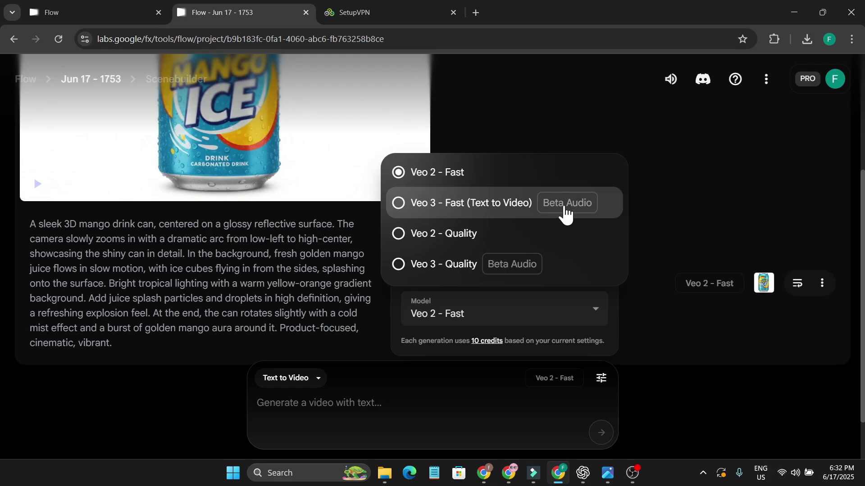
left_click(403, 205)
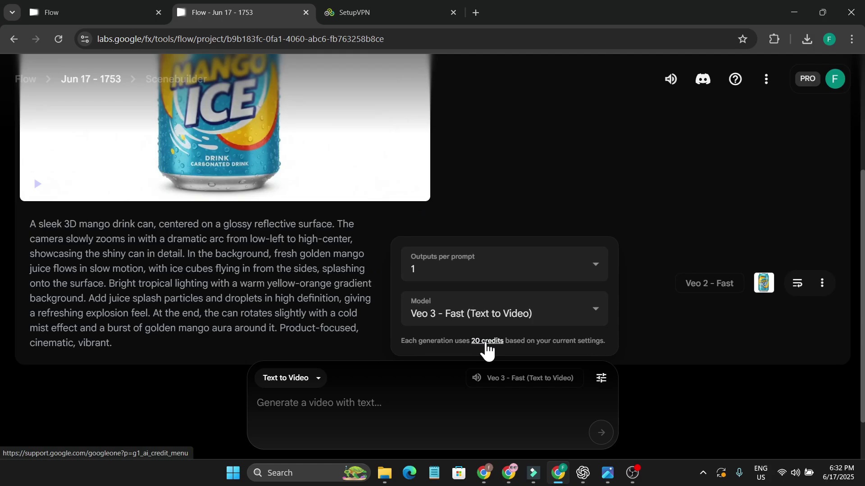
left_click(484, 313)
left_click(398, 263)
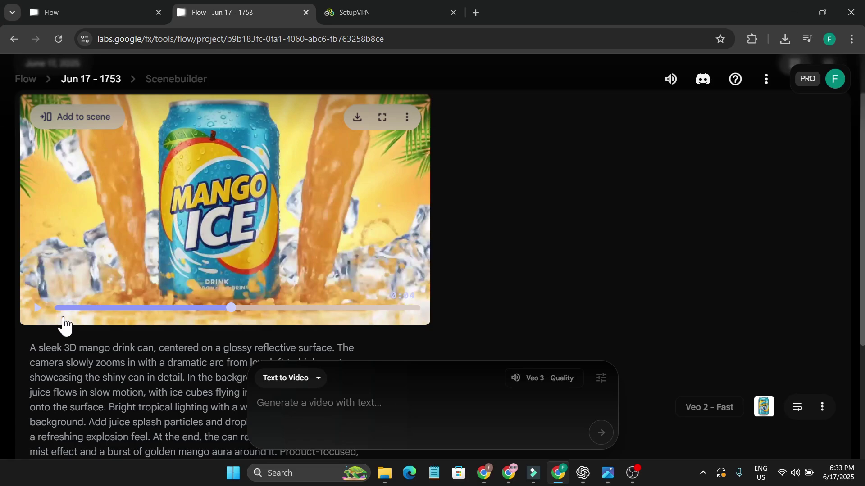
- Switch to Frames to Video mode using Veo 2 - Fast with 1 output per prompt
left_click(278, 380)
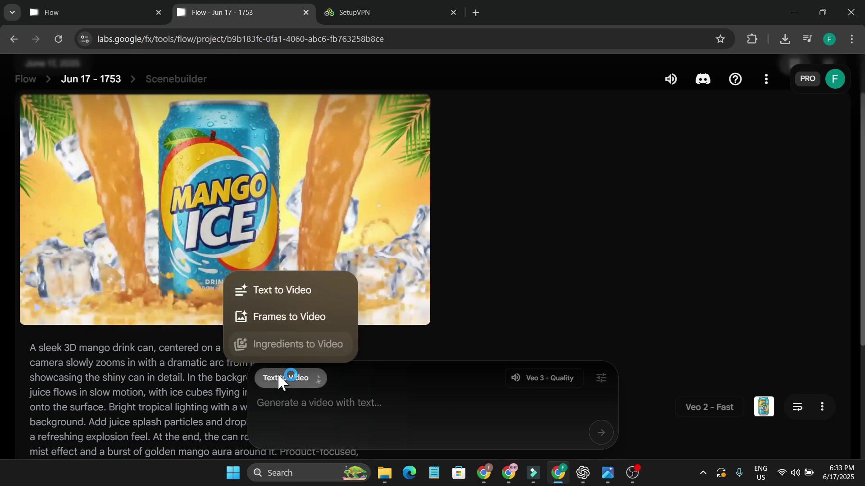
left_click(295, 327)
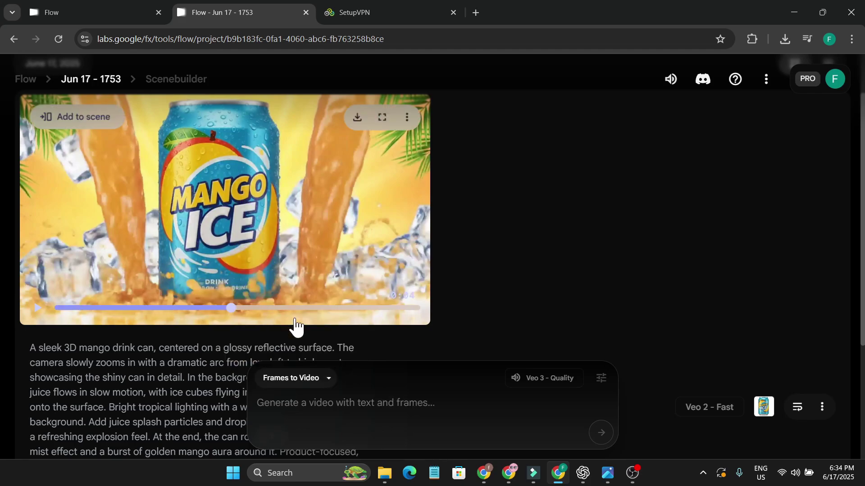
left_click(601, 385)
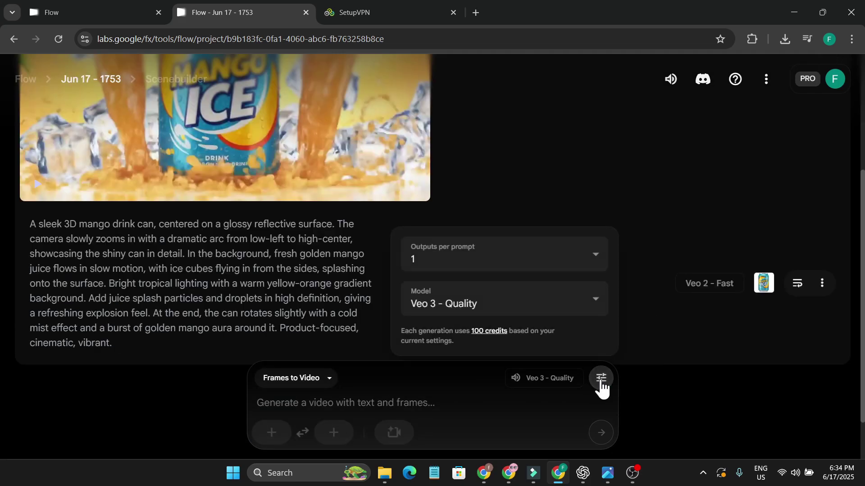
left_click(530, 307)
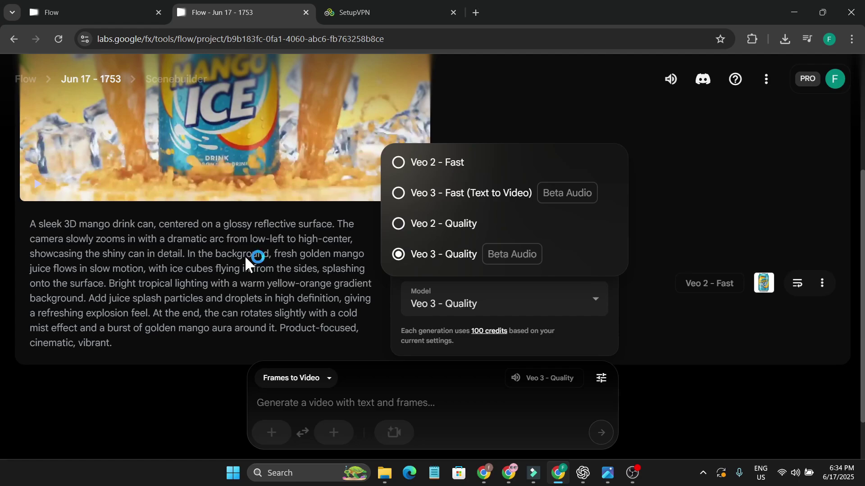
left_click(399, 167)
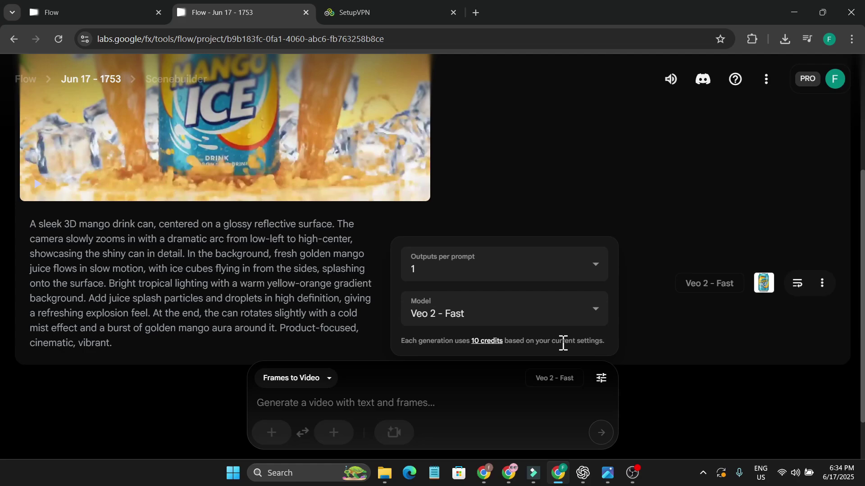
left_click(556, 274)
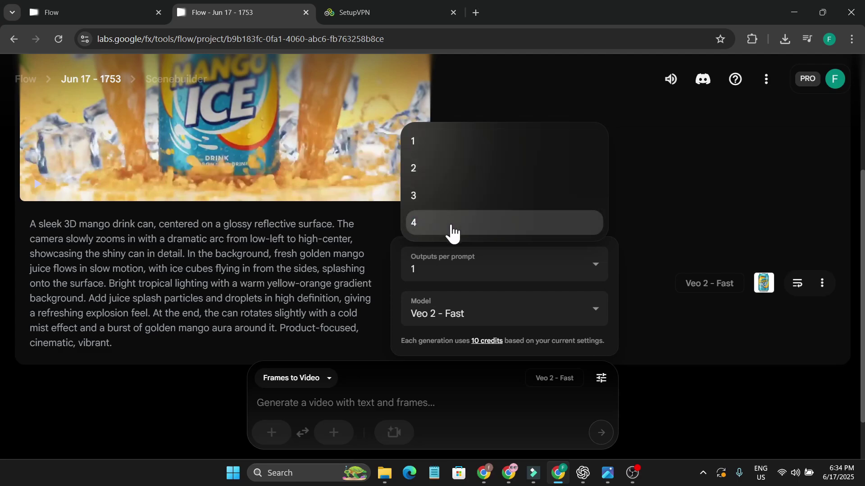
left_click(440, 145)
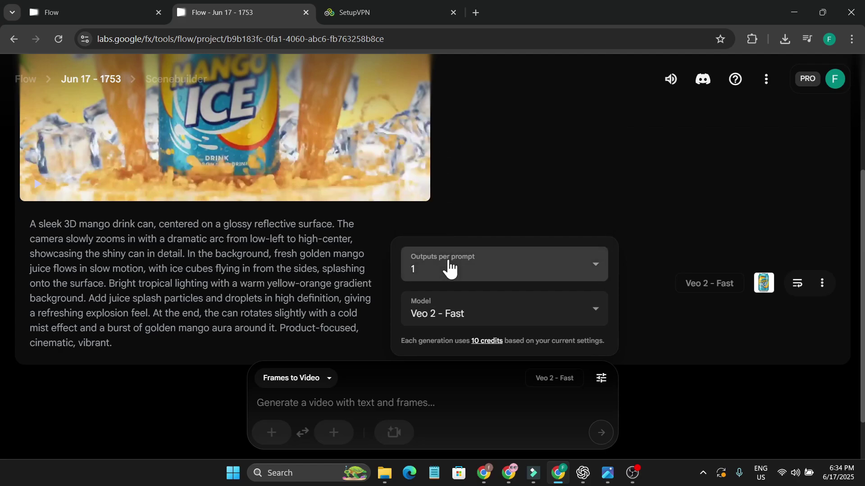
left_click(479, 270)
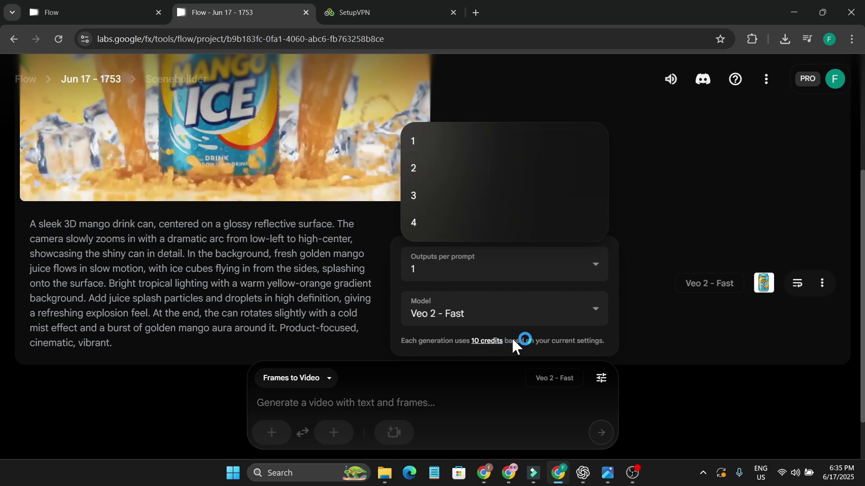
- Set the Mango Ice can image as the first frame, leaving the last frame empty
left_click(303, 383)
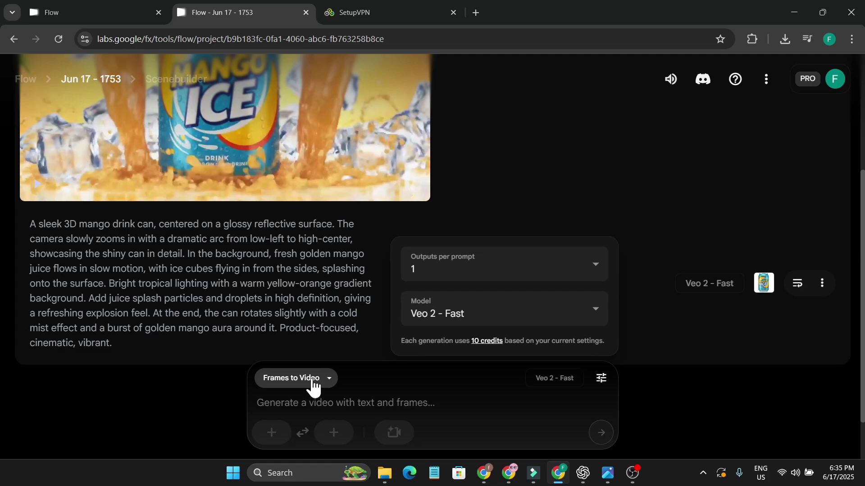
left_click(274, 435)
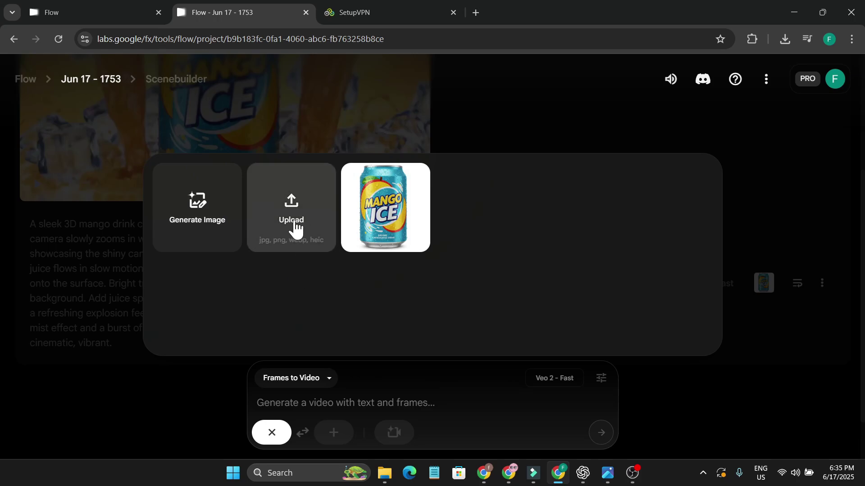
mouse_move(385, 207)
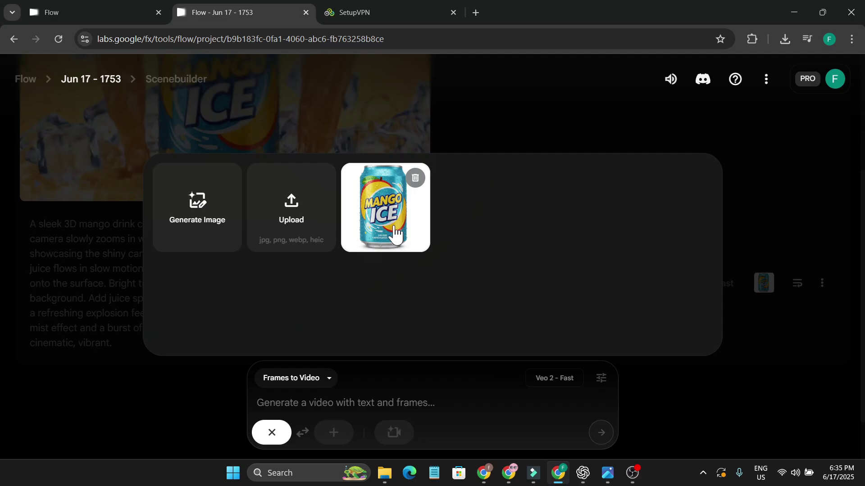
left_click(394, 234)
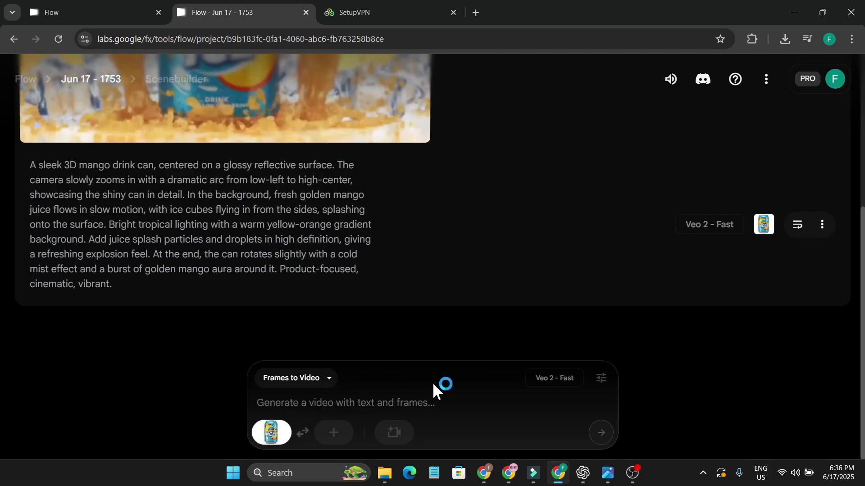
left_click(336, 434)
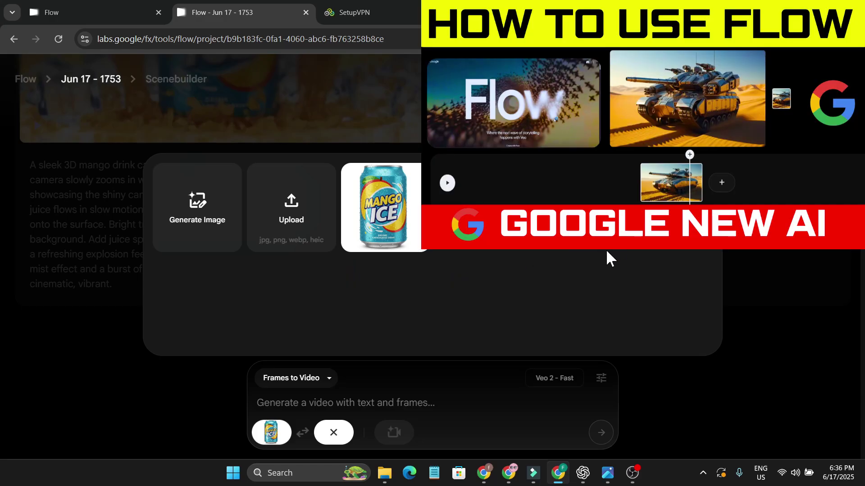
left_click(335, 434)
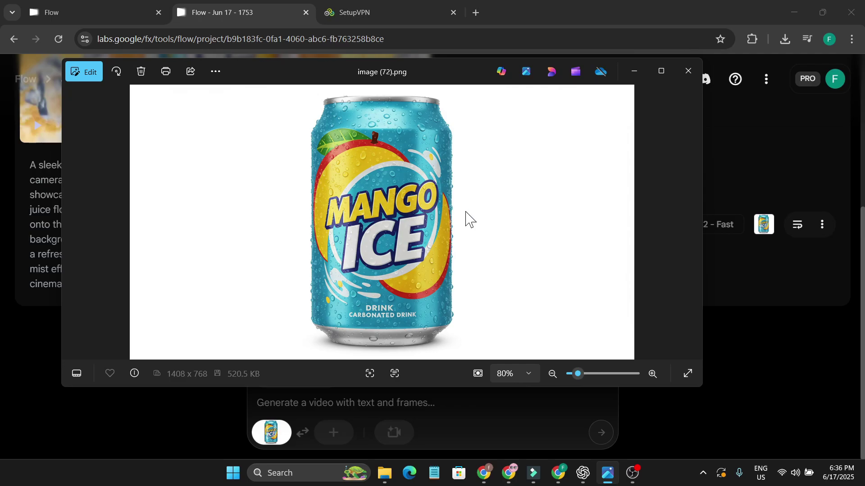
- Copy ChatGPT's floating-can prompt with bursting mango and ice, then return to Flow
key("alt+Tab")
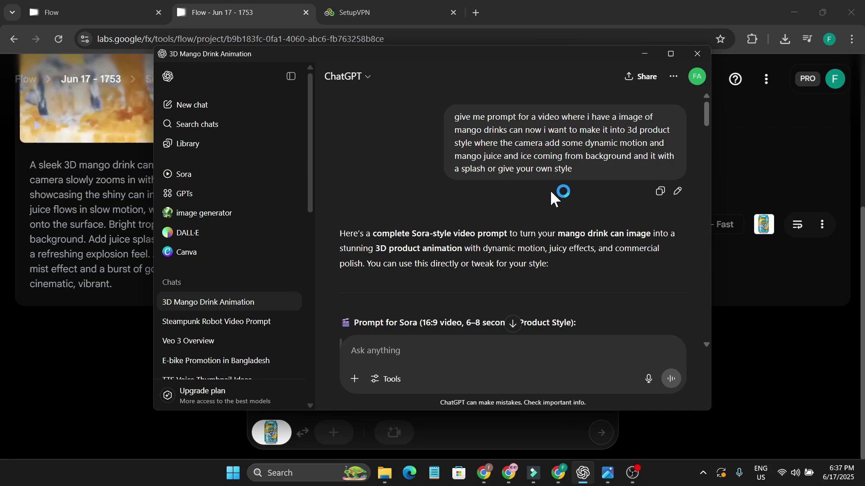
scroll(550, 190, "down", 3)
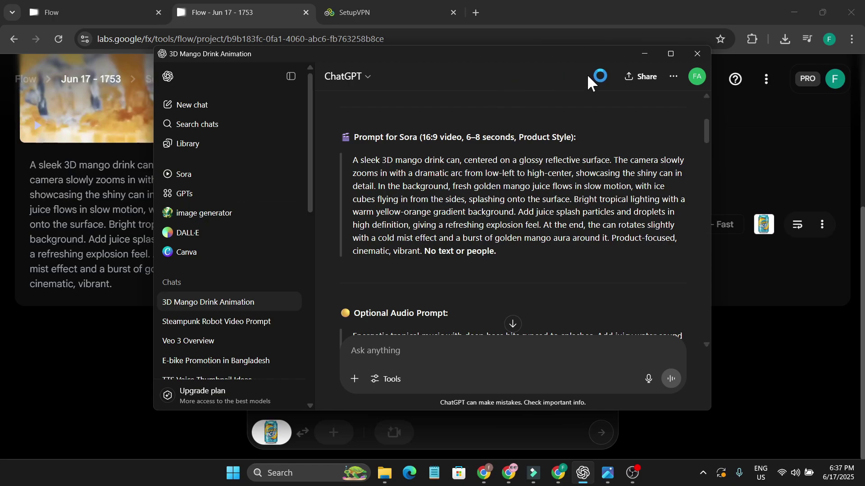
left_click(644, 54)
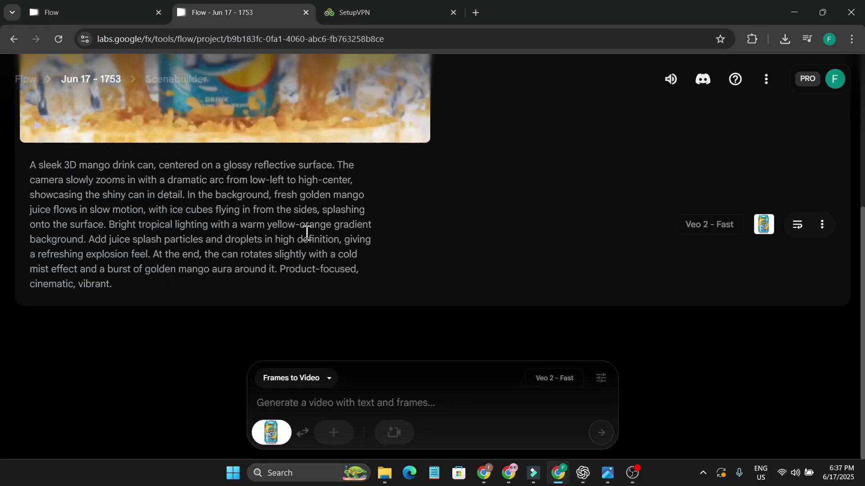
key("alt+Tab")
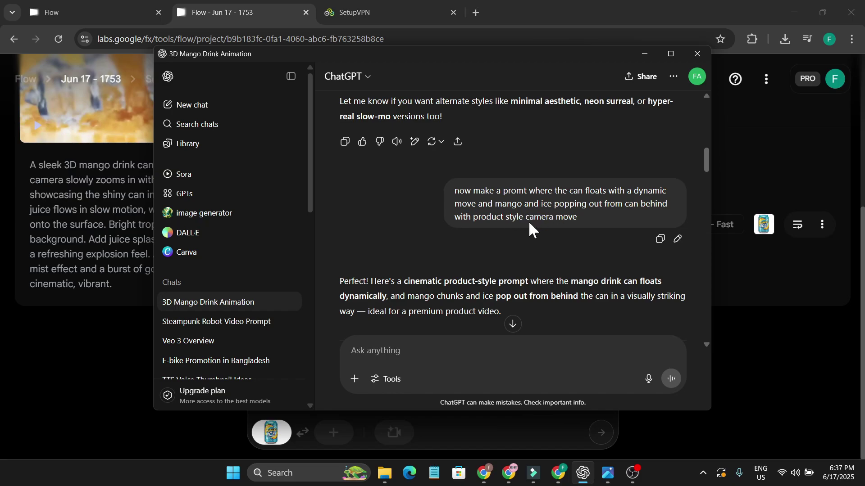
scroll(539, 235, "down", 3)
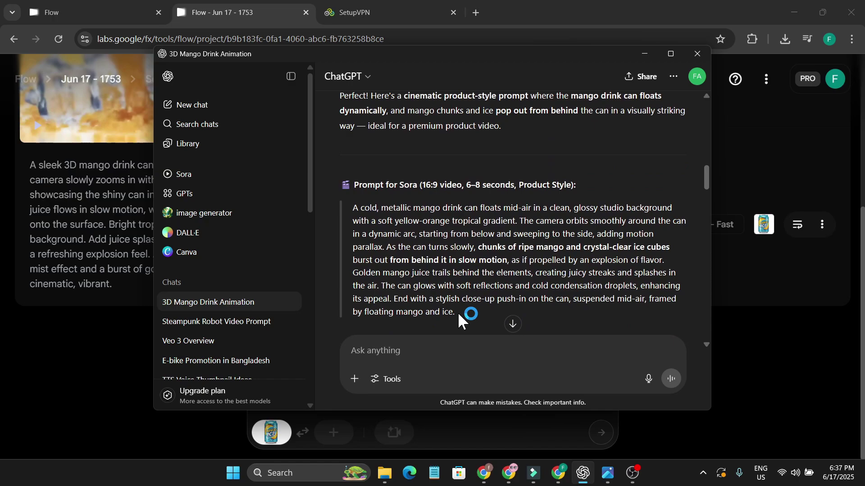
key("alt+Tab")
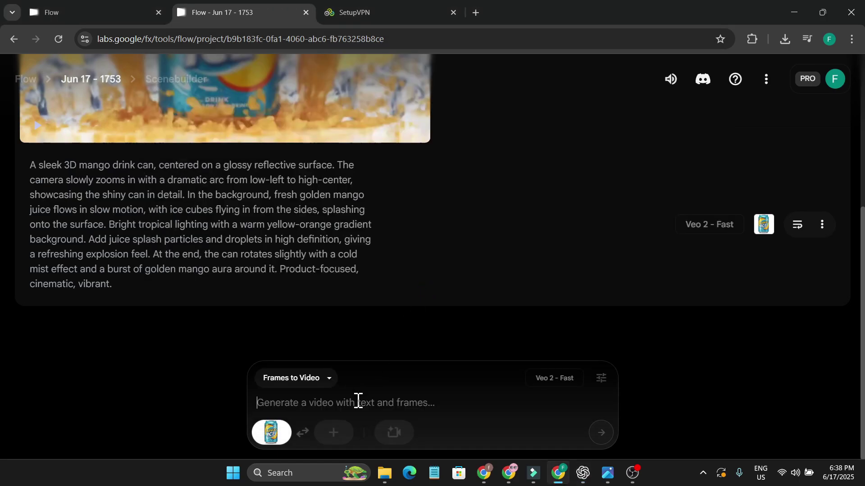
- Paste the floating mango can prompt into Flow and submit it for generation
type("A cold, metallic mango drink can floats mid-air in a clean, glossy studio background with a soft yellow-orange tropical gradient. The camera orbits smoothly around the can in a dynamic arc, starting from below and sweeping to the side, adding motion parallax. As the can turns slowly, chunks of ripe mango and crystal-clear ice cubes burst out from behind it in slow motion, as if propelled by an explosion of flavor. Golden mango juice trails behind the elements, creating juicy streaks and splashes in the air. The can glows with soft reflections and cold condensation droplets, enhancing its appeal. End with a stylish close-up push-in on the can, suspended mid-air, framed by floating mango and ice.")
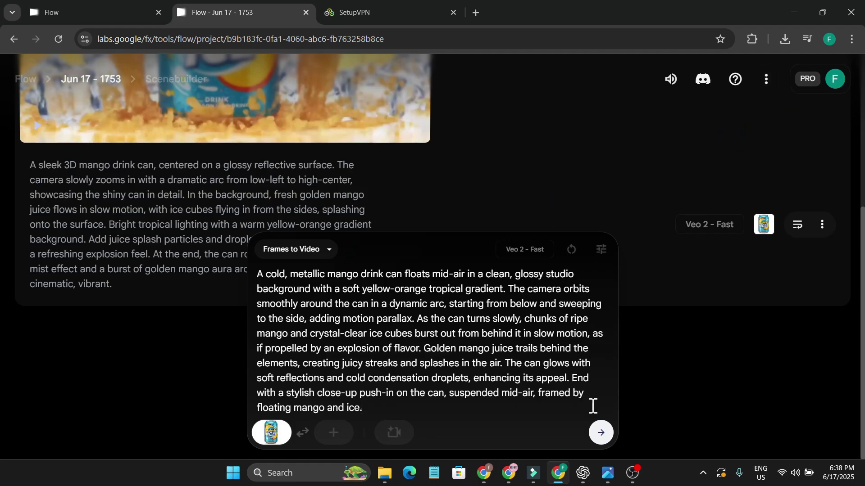
left_click(600, 434)
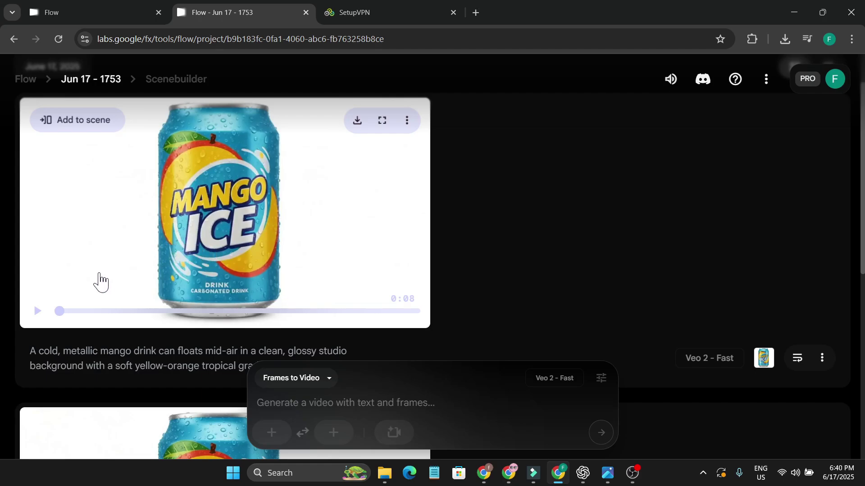
left_click(383, 122)
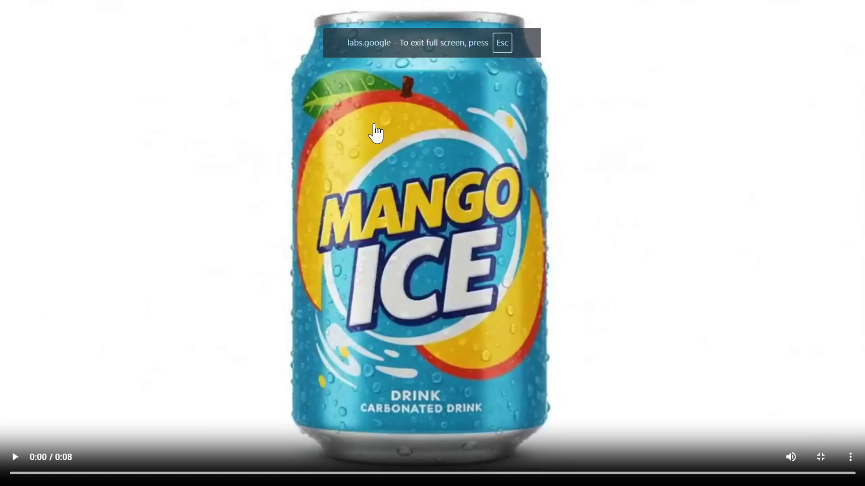
left_click(15, 460)
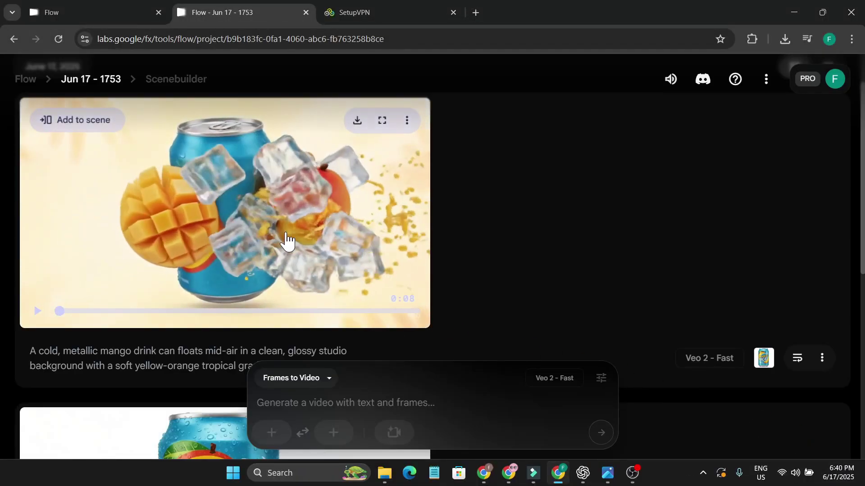
- Request the Upscaled (1080p) download of the Mango Ice can video
left_click(357, 122)
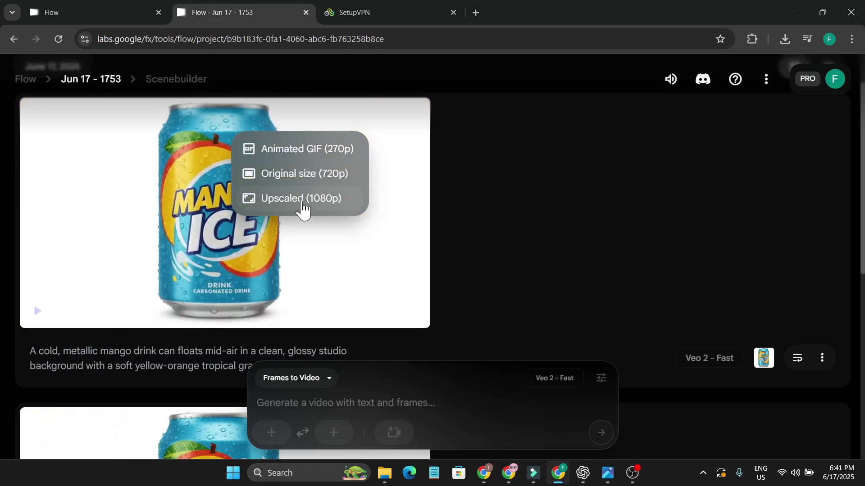
left_click(302, 209)
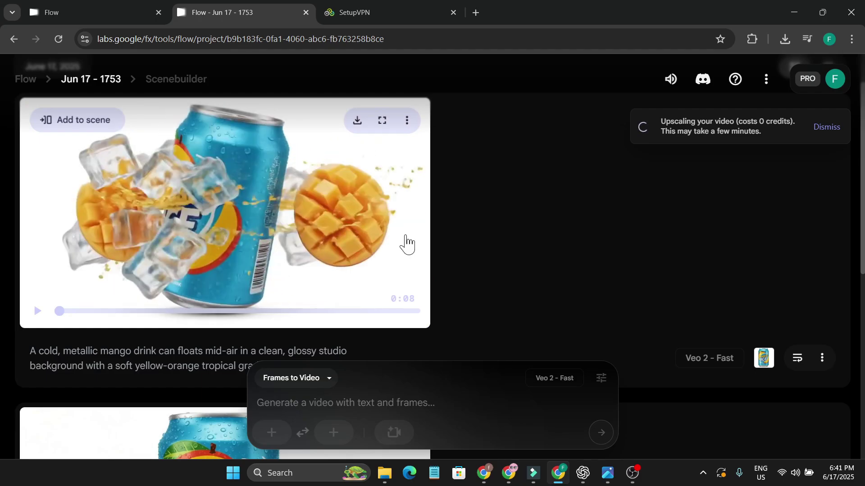
scroll(351, 247, "down", 2)
scroll(332, 248, "up", 3)
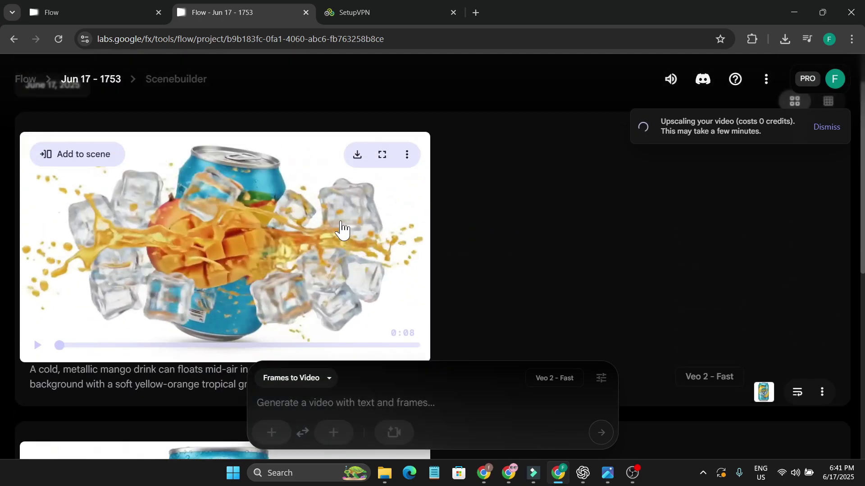
scroll(346, 249, "down", 1)
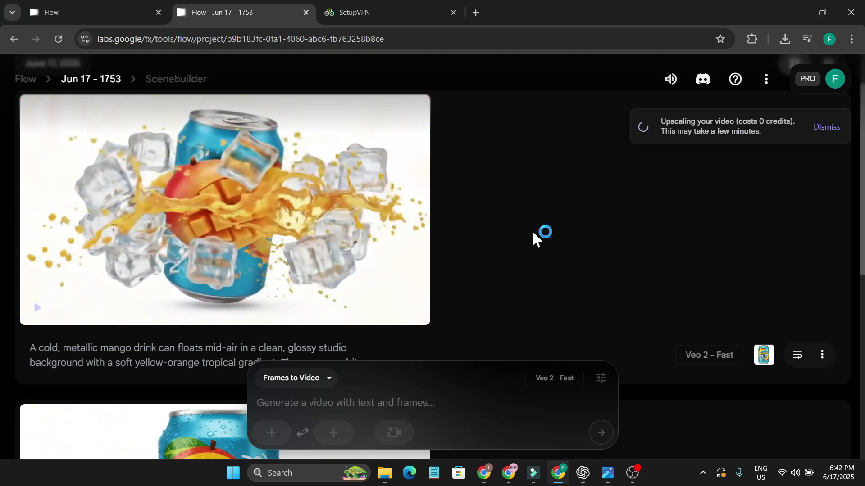
- Upload the Mango Ice MP4 to AudioX with ChatGPT's sound prompt and generate audio
key("alt+Tab")
scroll(402, 269, "up", 2)
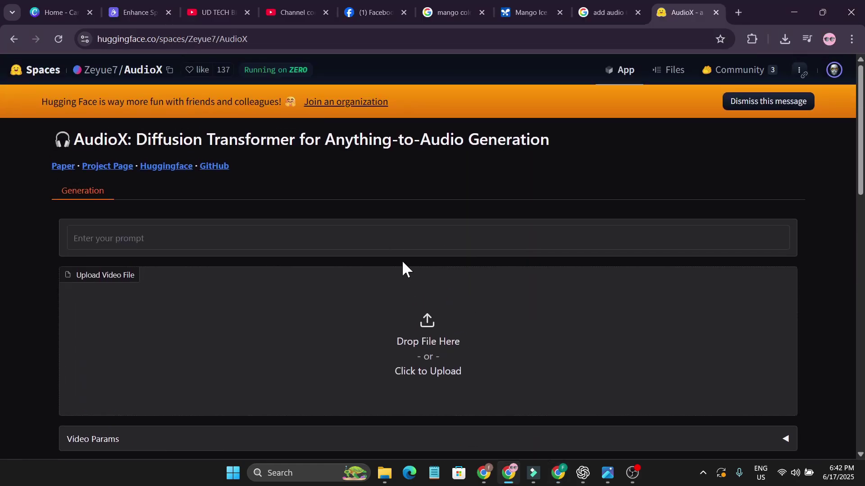
scroll(415, 257, "down", 2)
scroll(349, 217, "up", 2)
left_click_drag(340, 193, 409, 375)
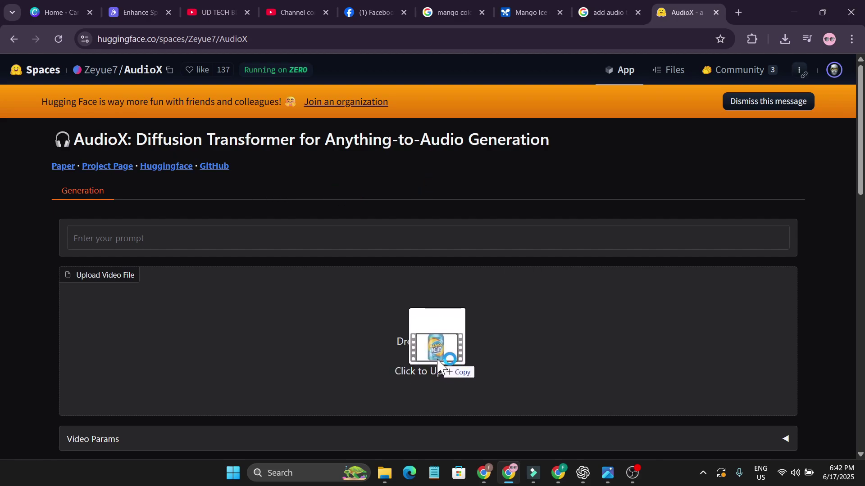
left_click_drag(409, 375, 426, 356)
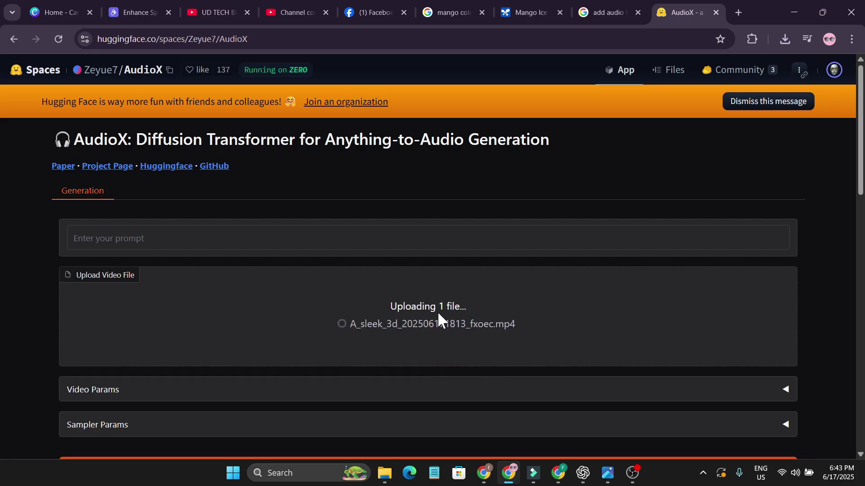
key("alt+Tab")
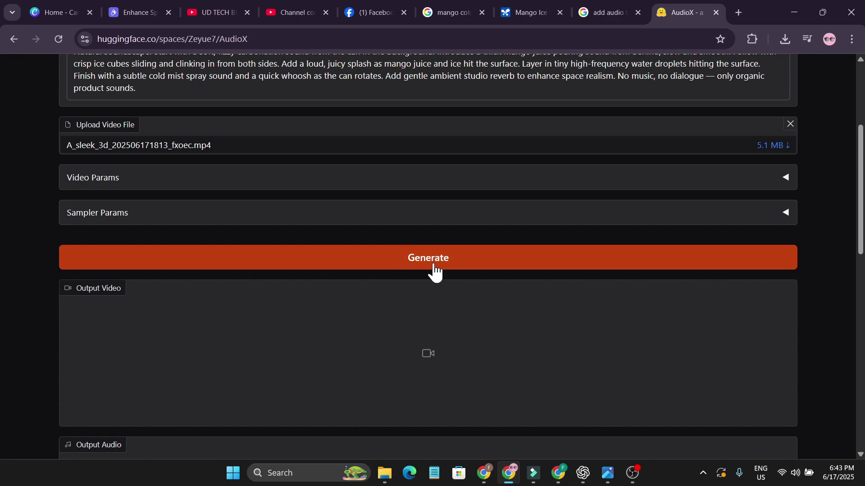
left_click(433, 264)
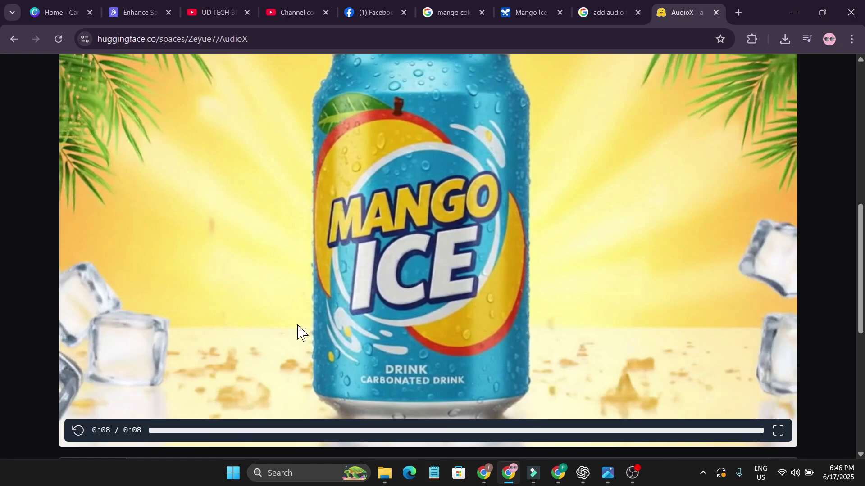
scroll(298, 332, "up", 3)
scroll(405, 335, "down", 3)
scroll(419, 332, "up", 3)
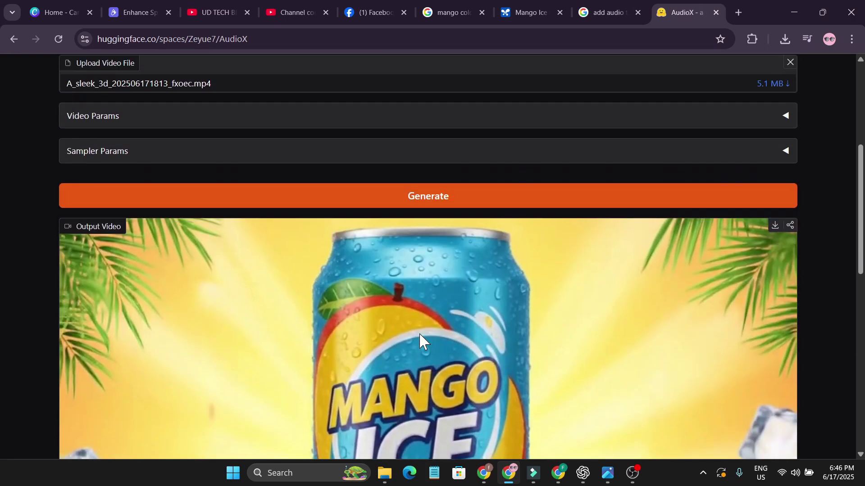
scroll(419, 333, "up", 1)
scroll(325, 195, "up", 2)
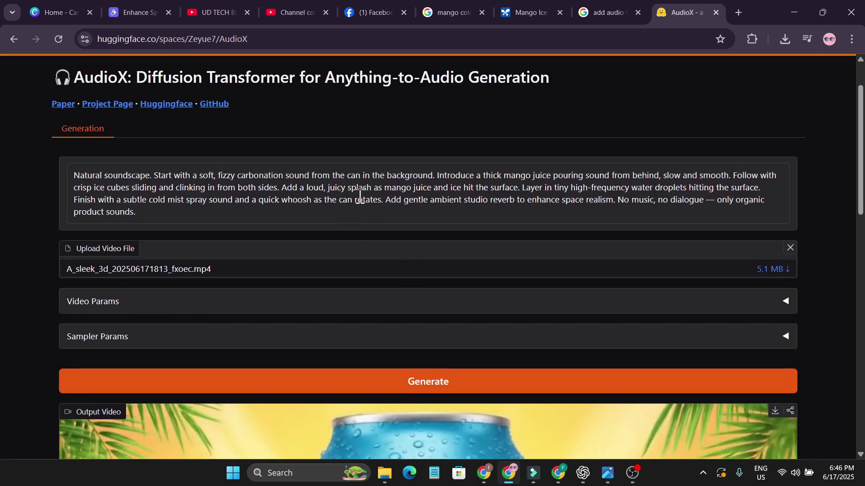
scroll(446, 349, "down", 3)
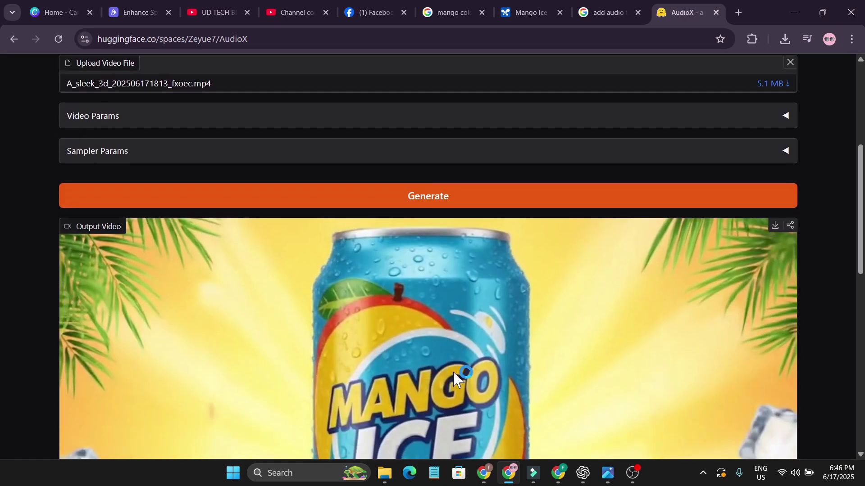
scroll(454, 374, "down", 4)
scroll(430, 334, "up", 2)
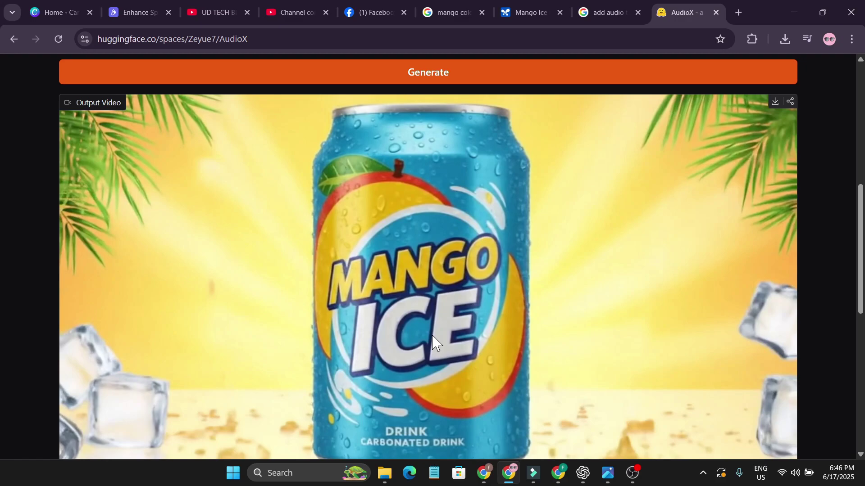
scroll(433, 336, "down", 1)
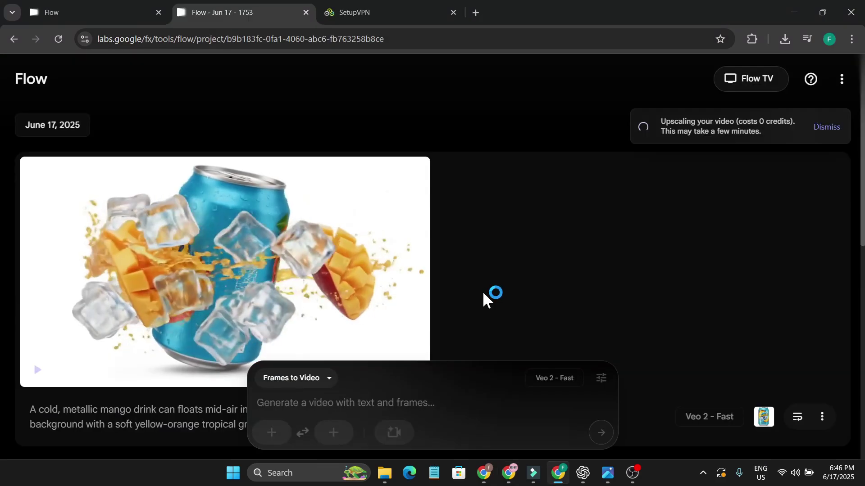
scroll(482, 291, "down", 3)
scroll(482, 291, "down", 3)
scroll(483, 291, "up", 4)
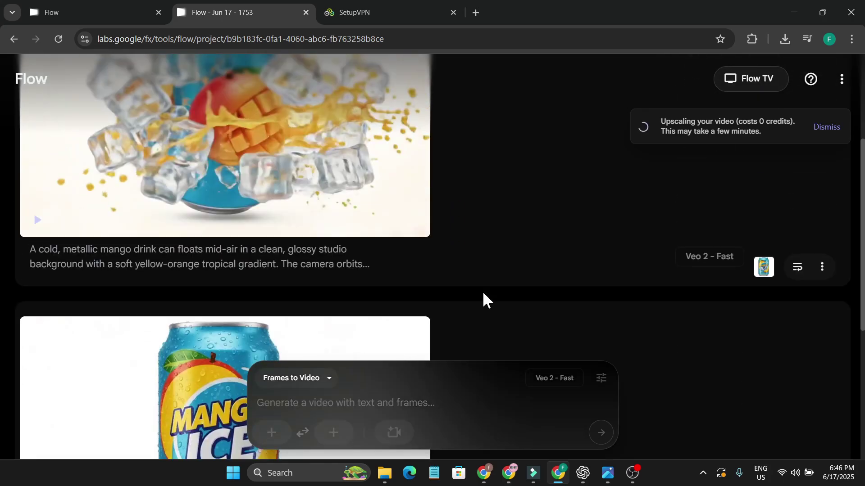
scroll(483, 292, "up", 3)
scroll(483, 292, "down", 5)
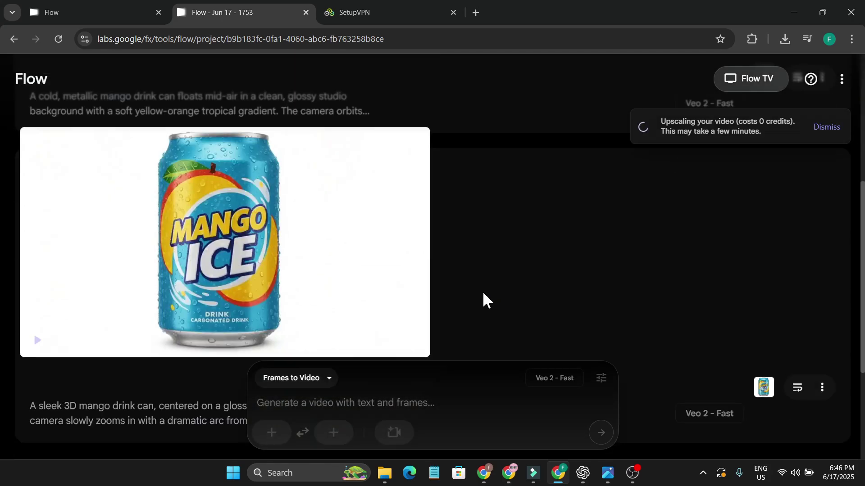
scroll(483, 293, "down", 3)
scroll(483, 292, "up", 8)
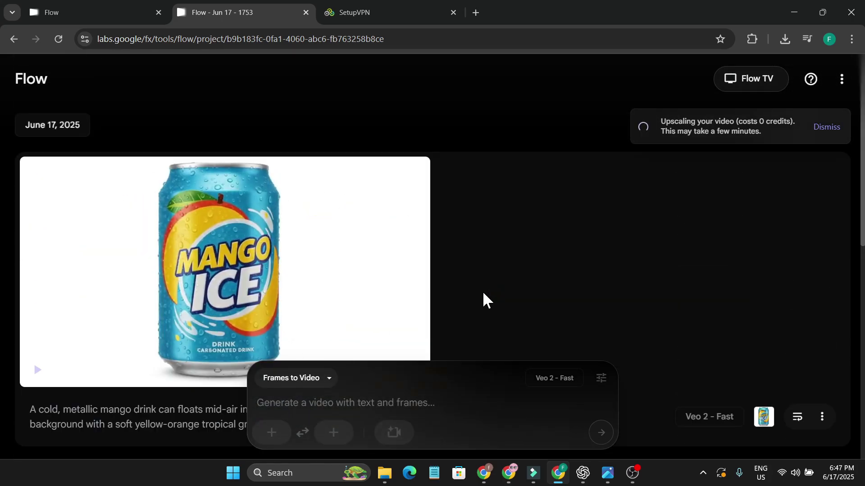
scroll(483, 293, "down", 2)
scroll(483, 293, "up", 1)
scroll(483, 294, "up", 1)
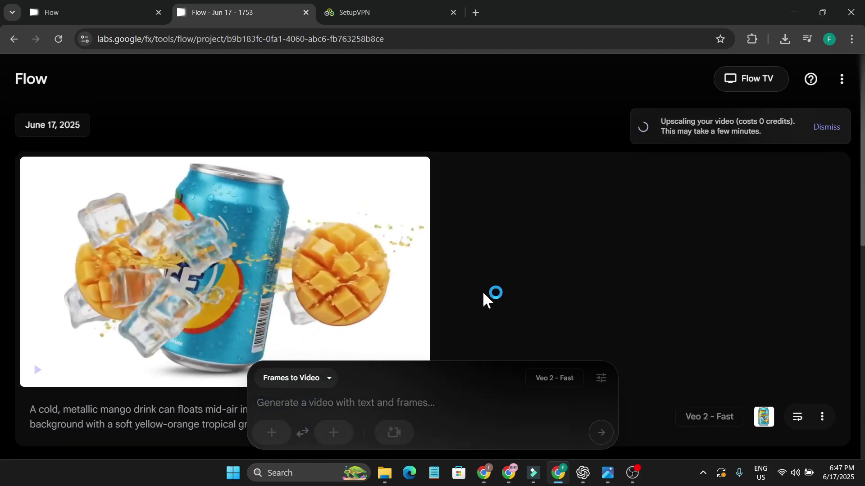
scroll(483, 293, "down", 2)
scroll(483, 293, "up", 2)
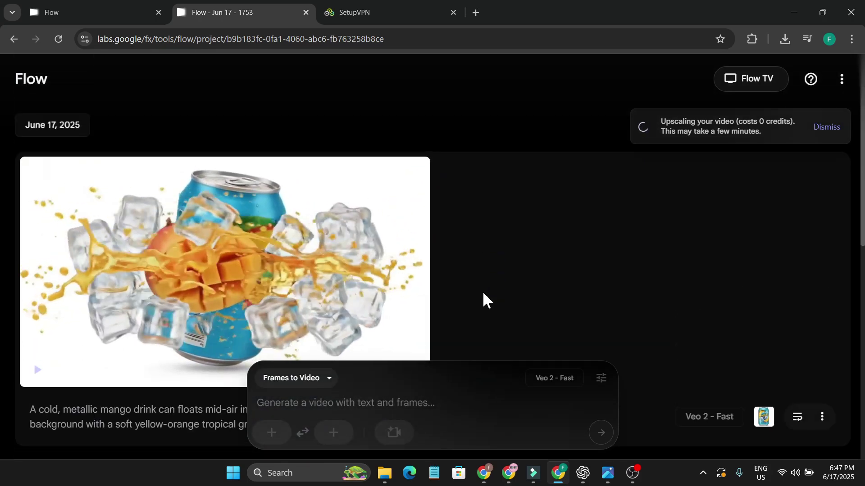
scroll(483, 291, "down", 3)
scroll(482, 292, "down", 3)
scroll(482, 291, "up", 5)
scroll(483, 291, "down", 4)
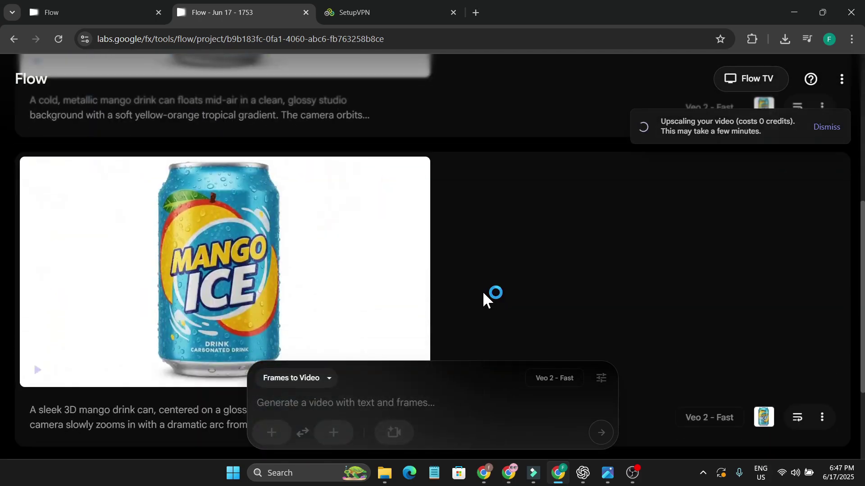
scroll(483, 292, "down", 2)
scroll(482, 292, "up", 4)
scroll(482, 291, "up", 3)
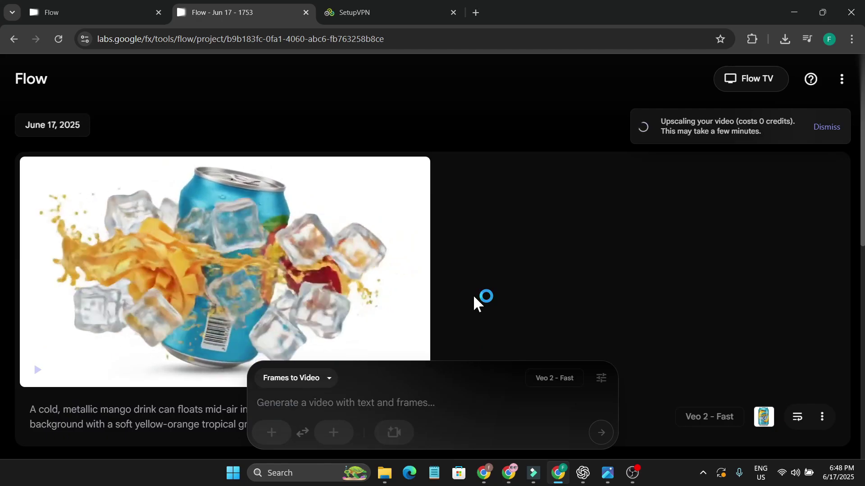
scroll(481, 291, "down", 2)
scroll(482, 292, "down", 3)
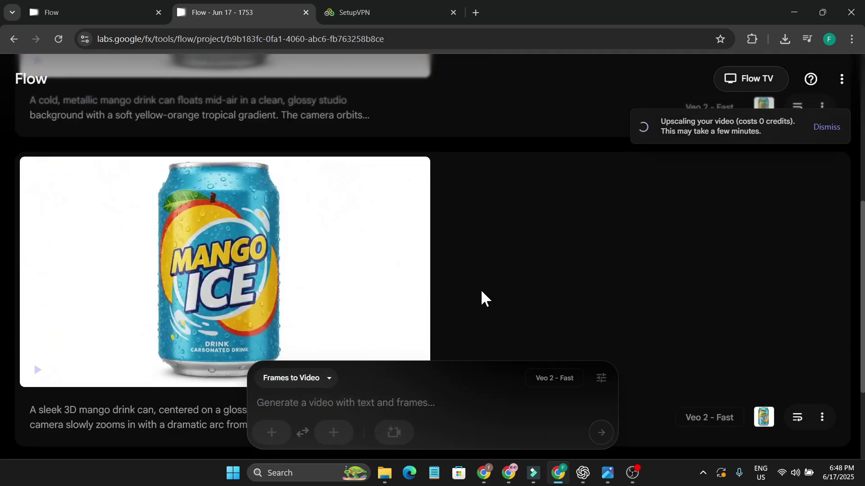
scroll(482, 291, "up", 4)
scroll(481, 290, "up", 1)
scroll(477, 285, "down", 3)
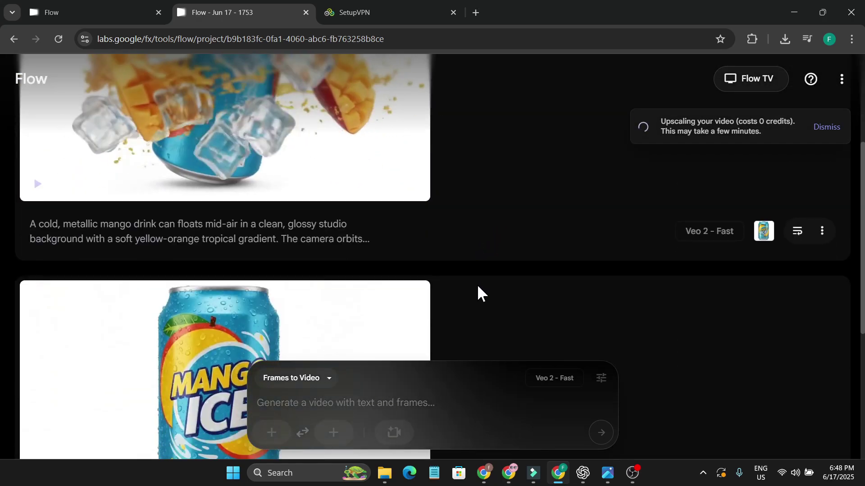
scroll(482, 297, "up", 3)
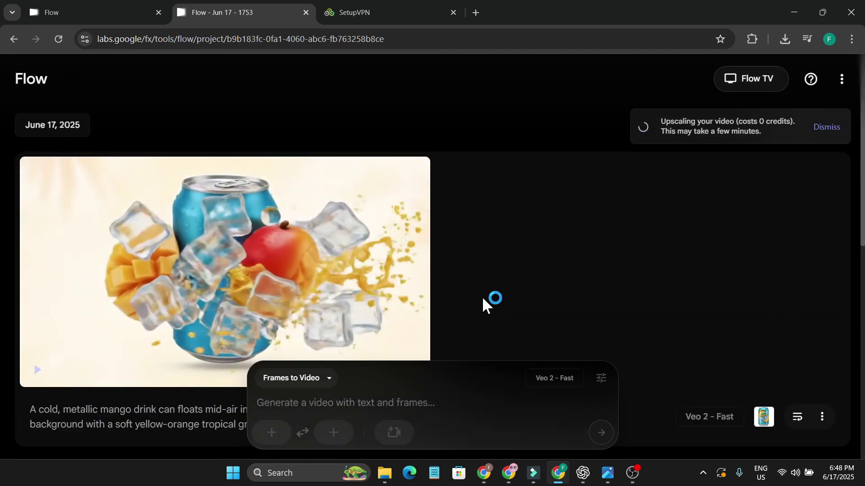
scroll(482, 297, "down", 3)
scroll(482, 297, "up", 3)
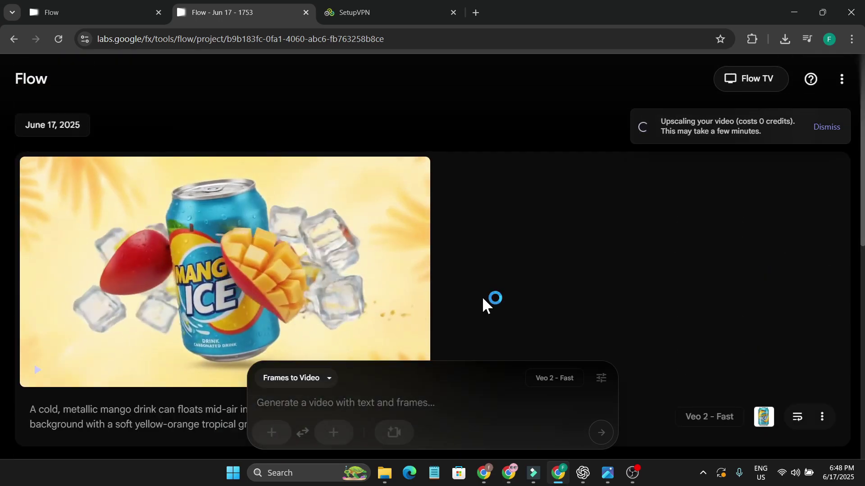
scroll(482, 297, "down", 4)
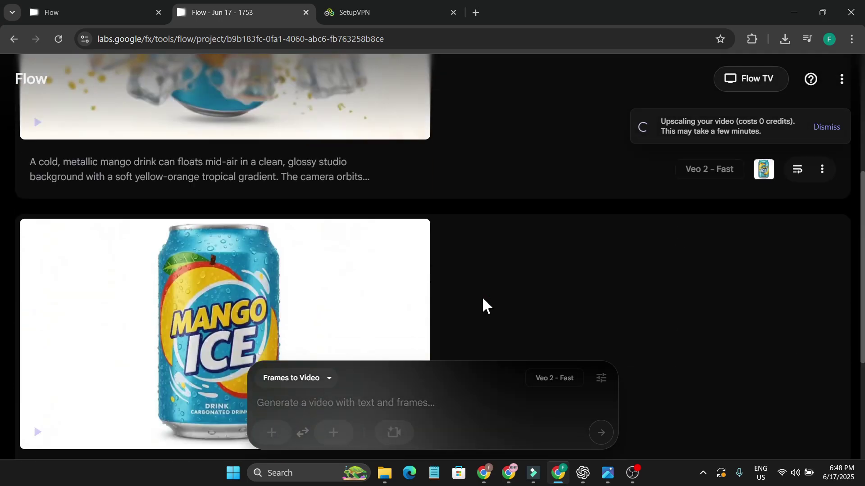
scroll(482, 297, "down", 3)
scroll(482, 297, "up", 4)
scroll(482, 298, "up", 3)
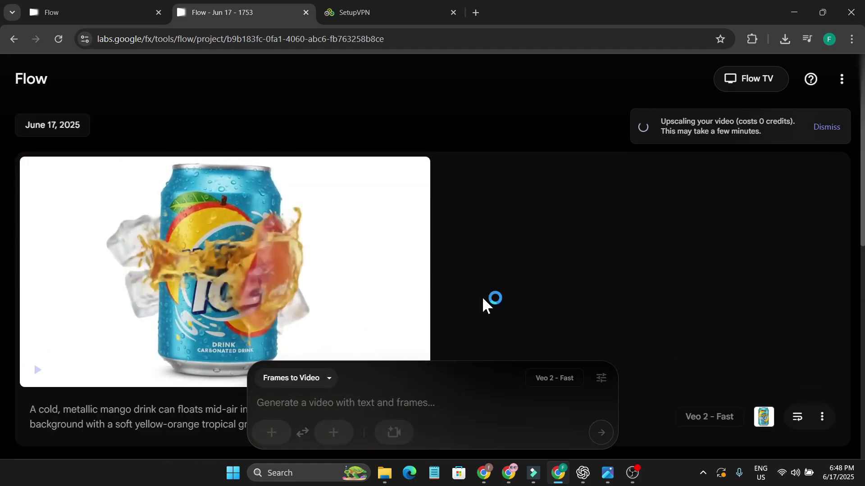